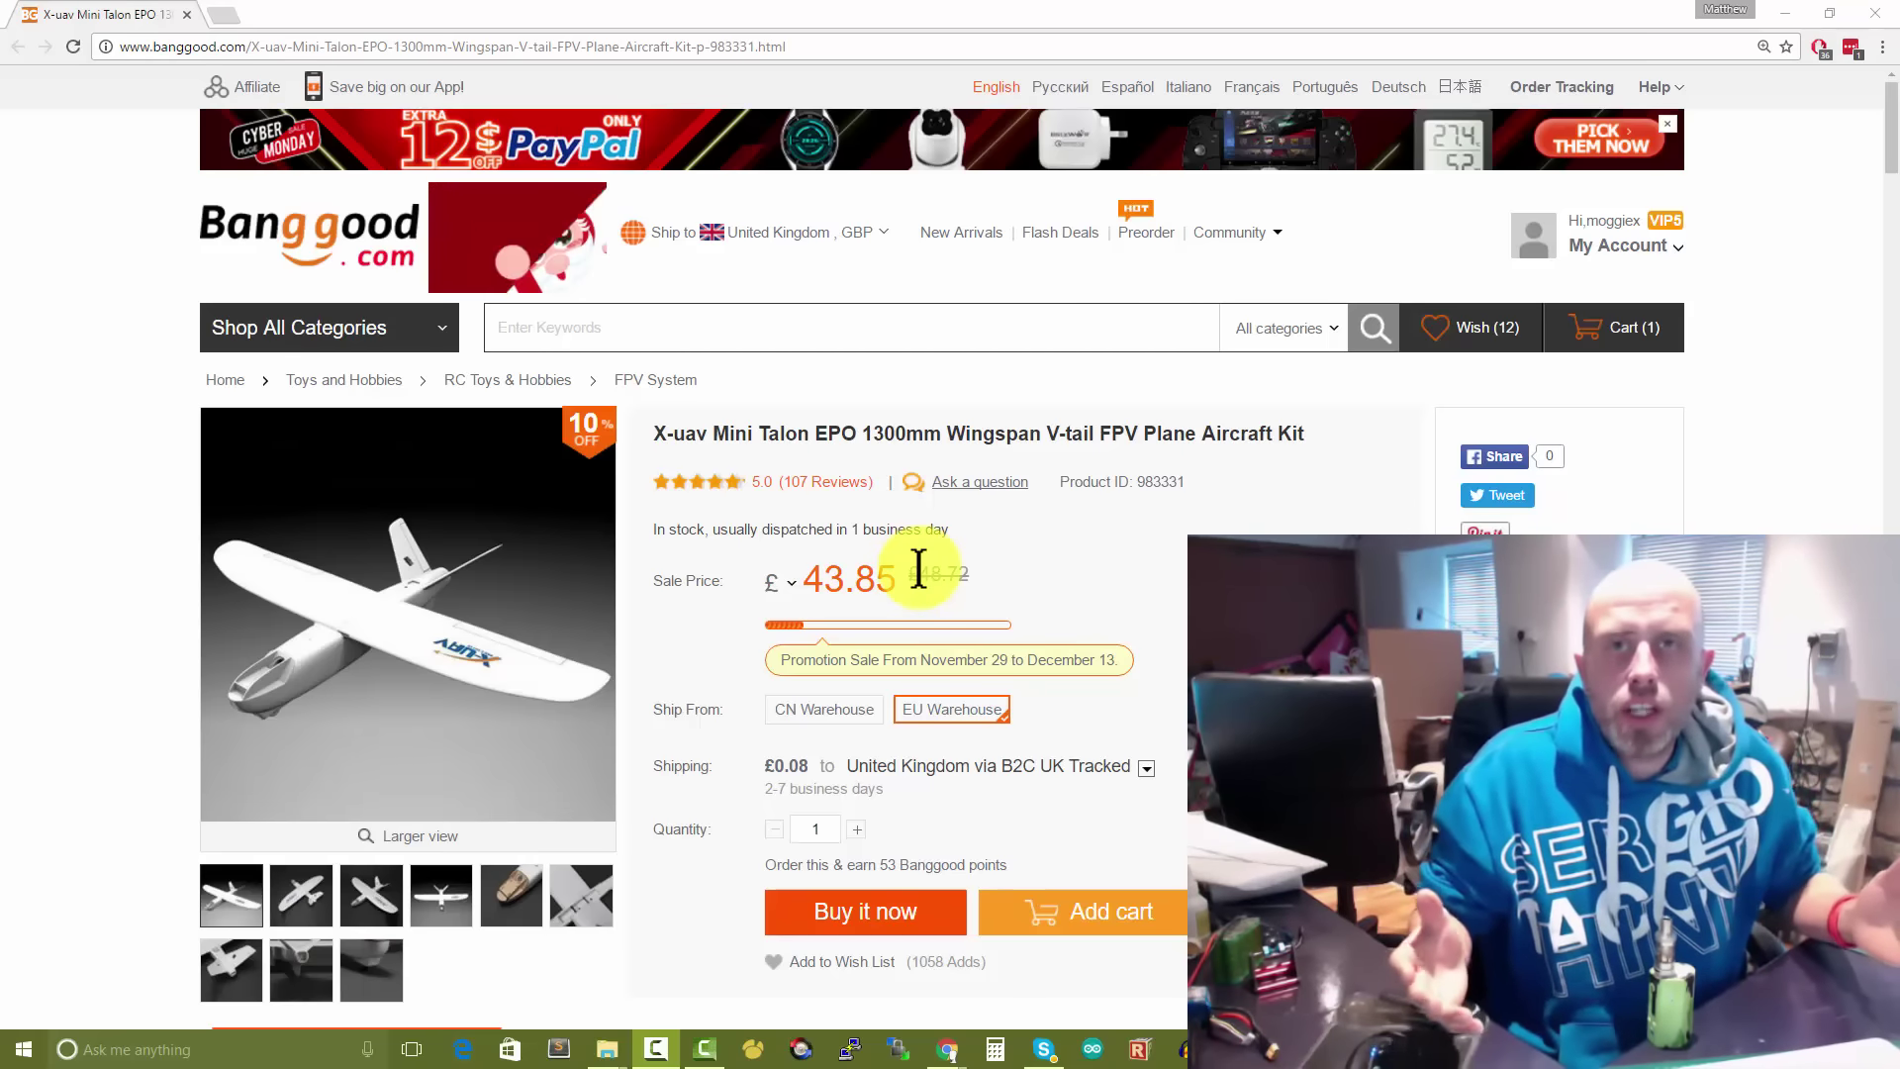
Step: Check the CN Warehouse price, reselect EU Warehouse, then enlarge the Mini Talon photo in the gallery
{"action": "left_click", "coordinate": [823, 709]}
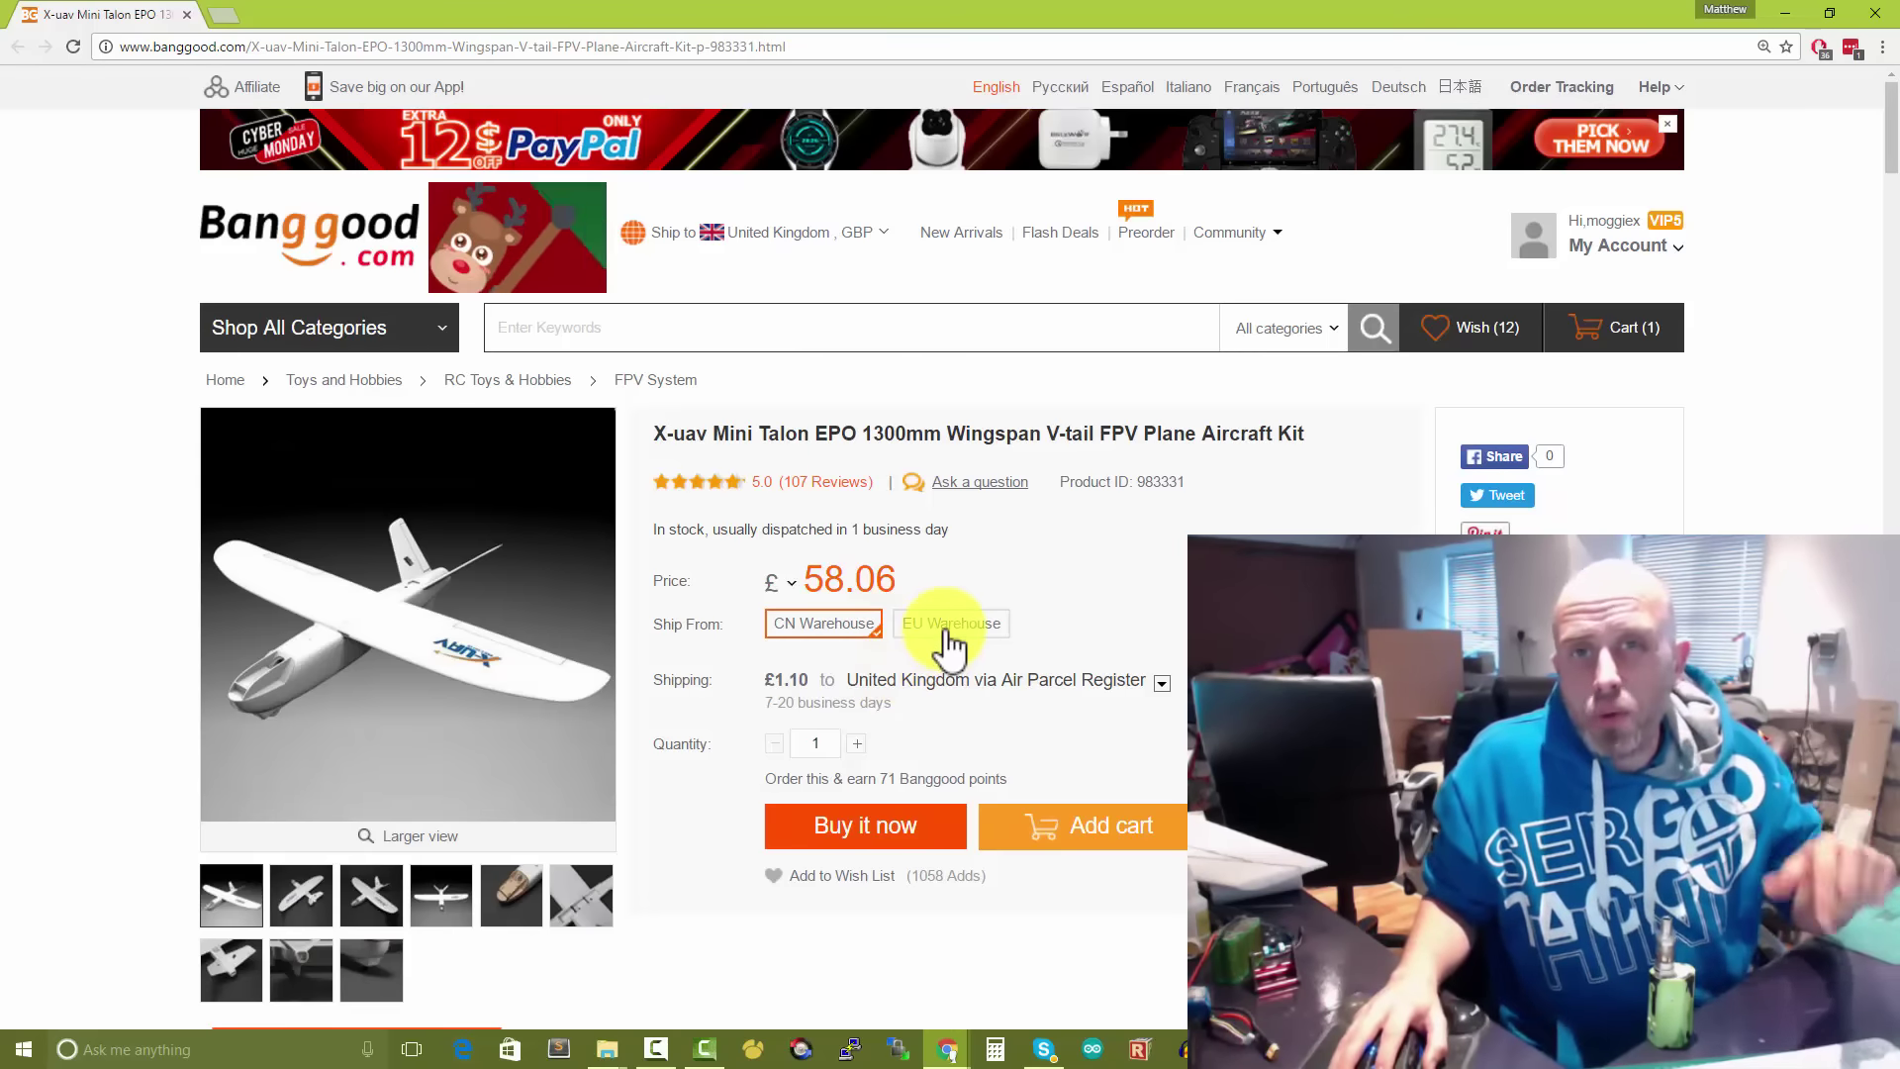
{"action": "left_click", "coordinate": [951, 626]}
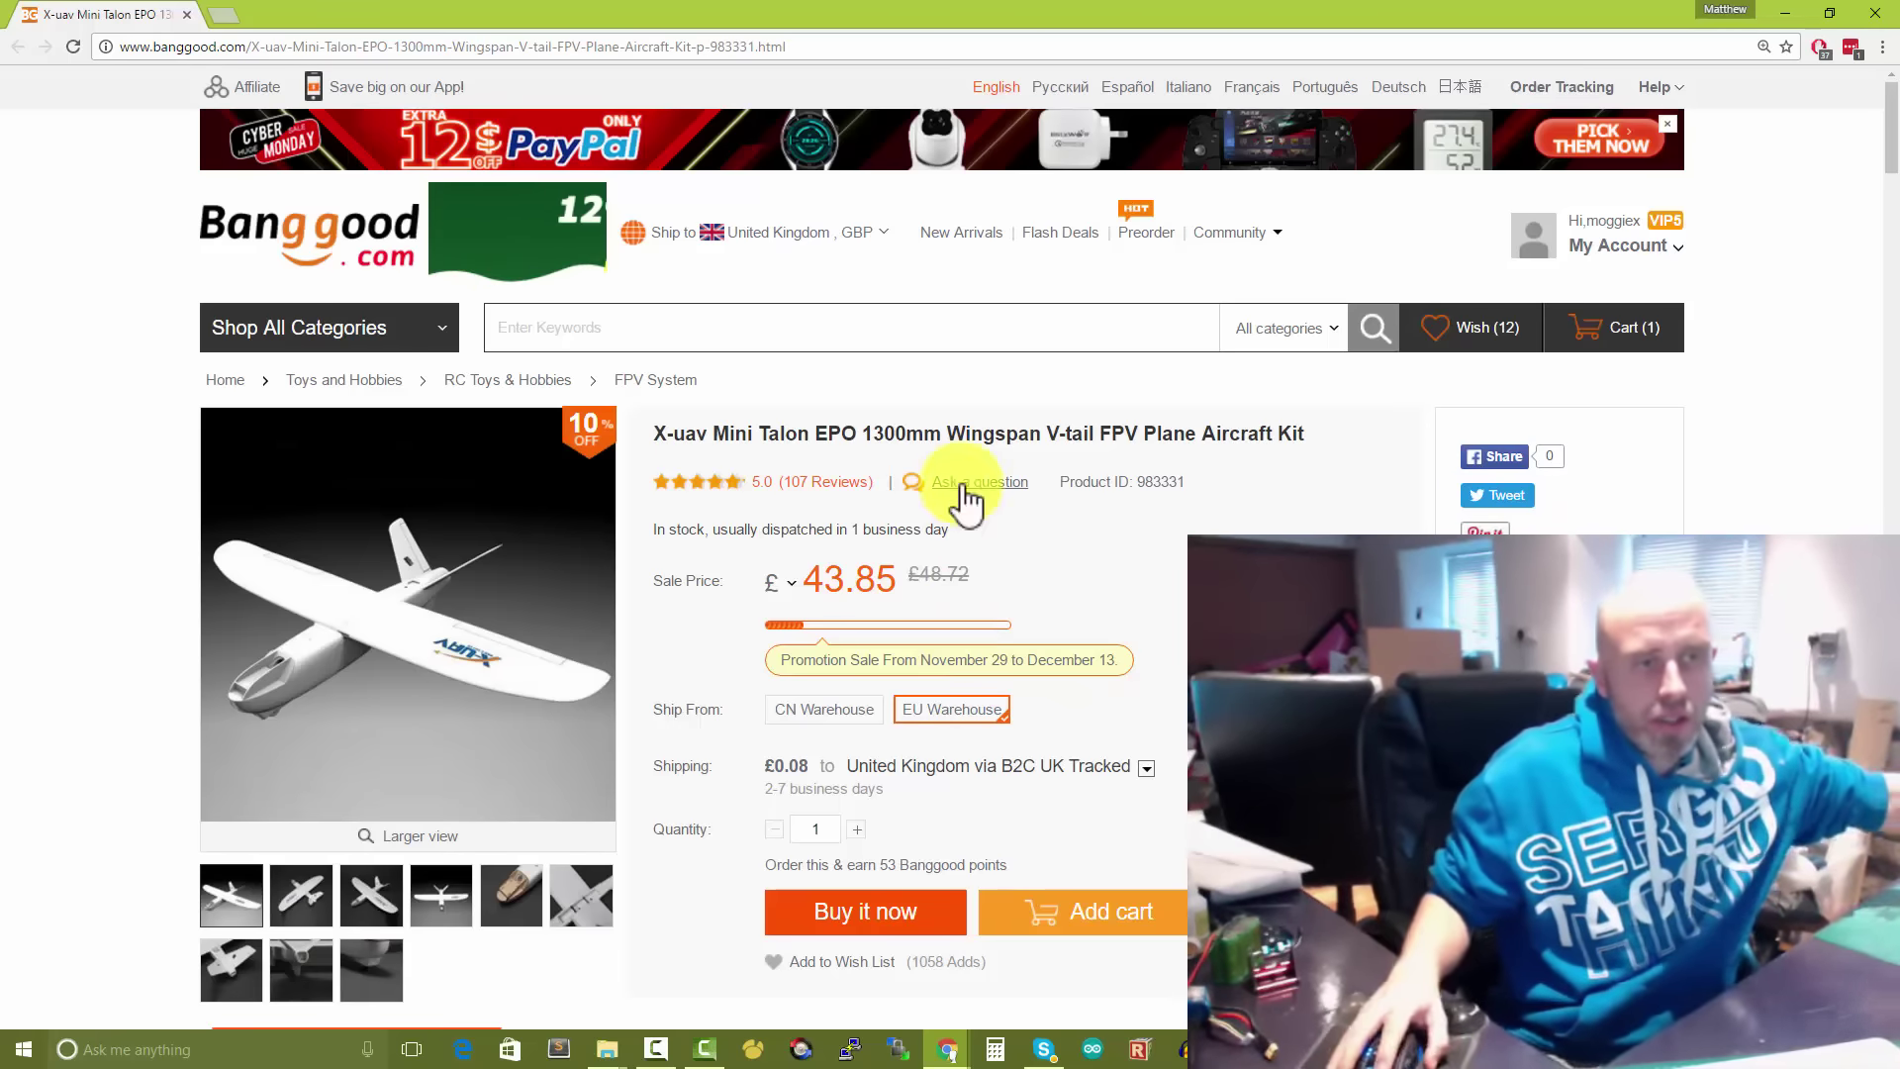
{"action": "left_click", "coordinate": [305, 634]}
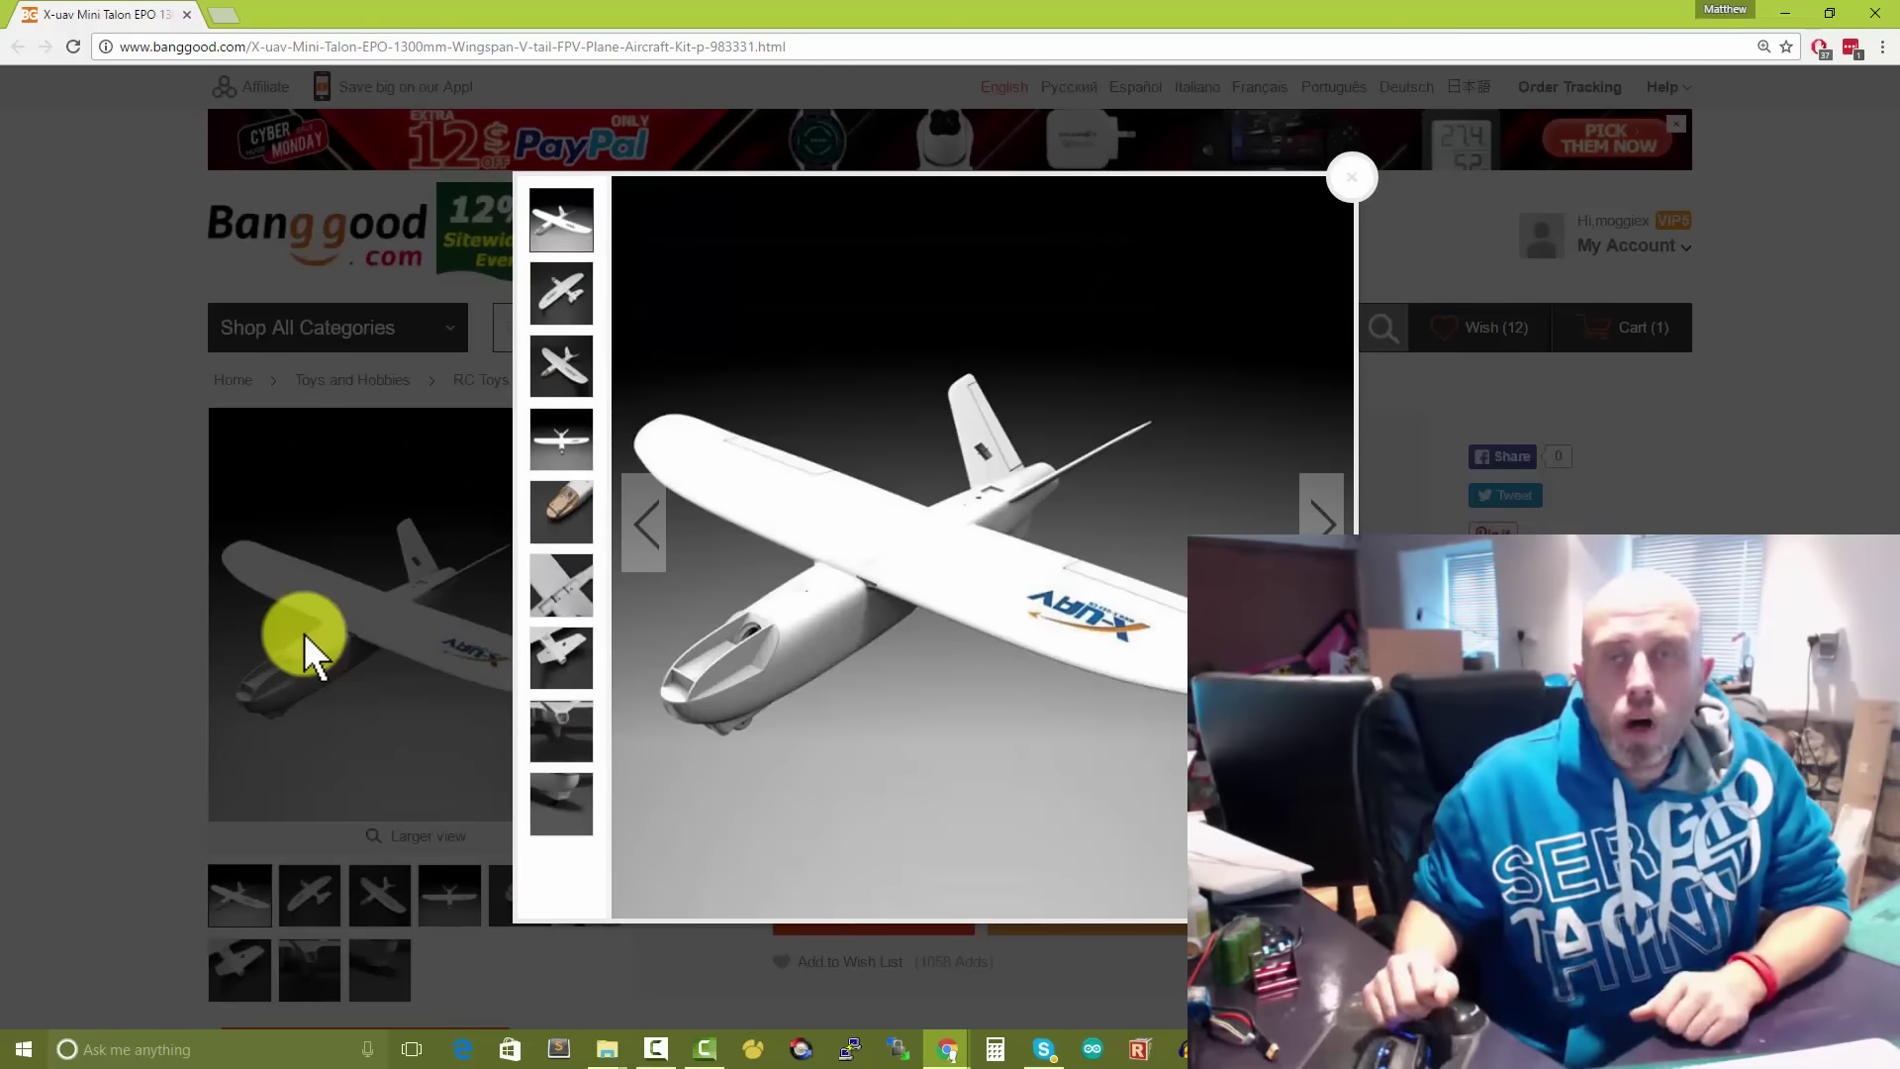